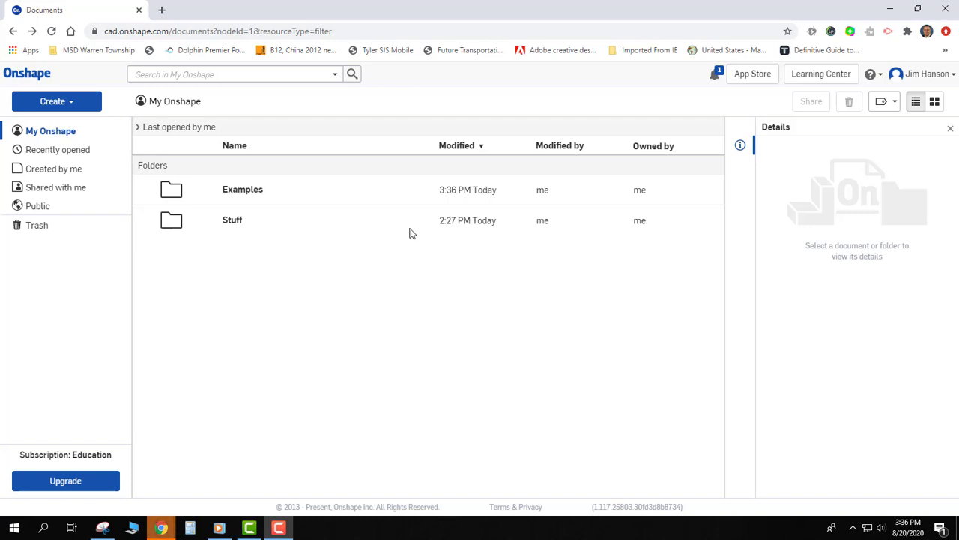
Create a new document named 'Extrude' inside the Examples folder
{"action": "left_click", "coordinate": [248, 195]}
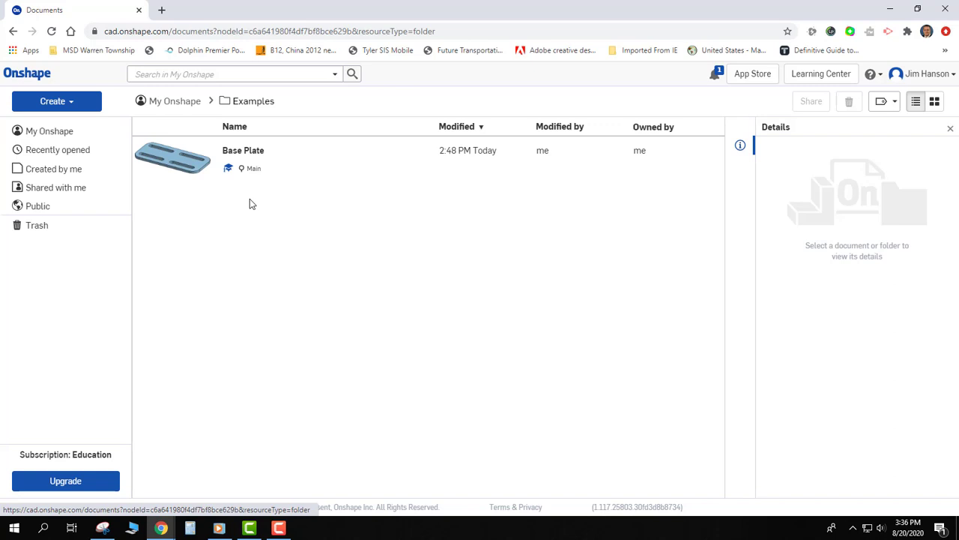
{"action": "left_click", "coordinate": [78, 105]}
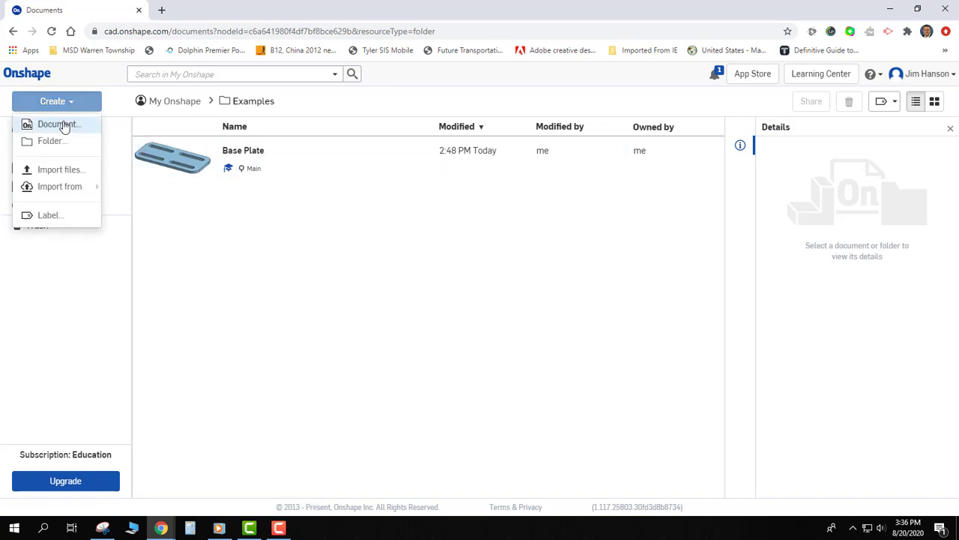
{"action": "left_click", "coordinate": [64, 126]}
{"action": "type", "text": "Extr"}
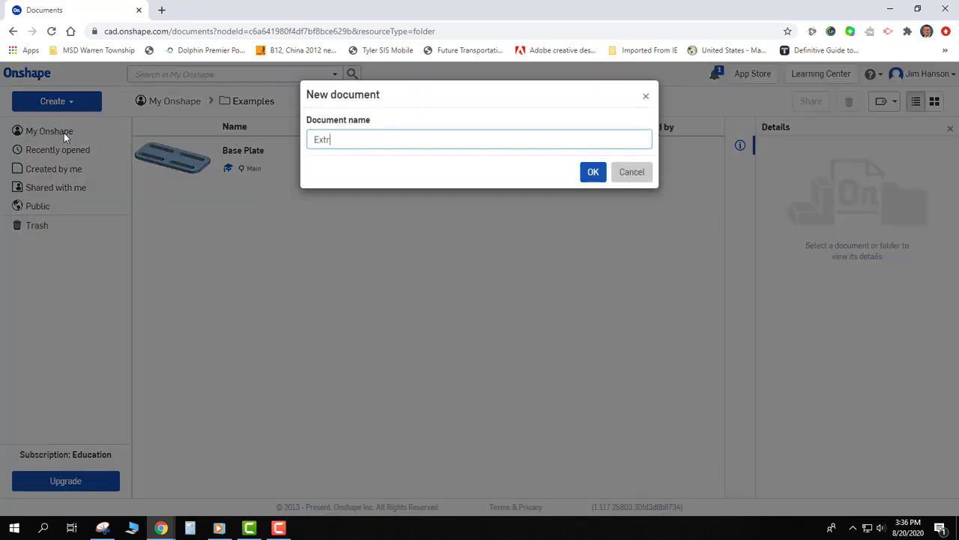
{"action": "type", "text": "ude"}
{"action": "key", "text": "Return"}
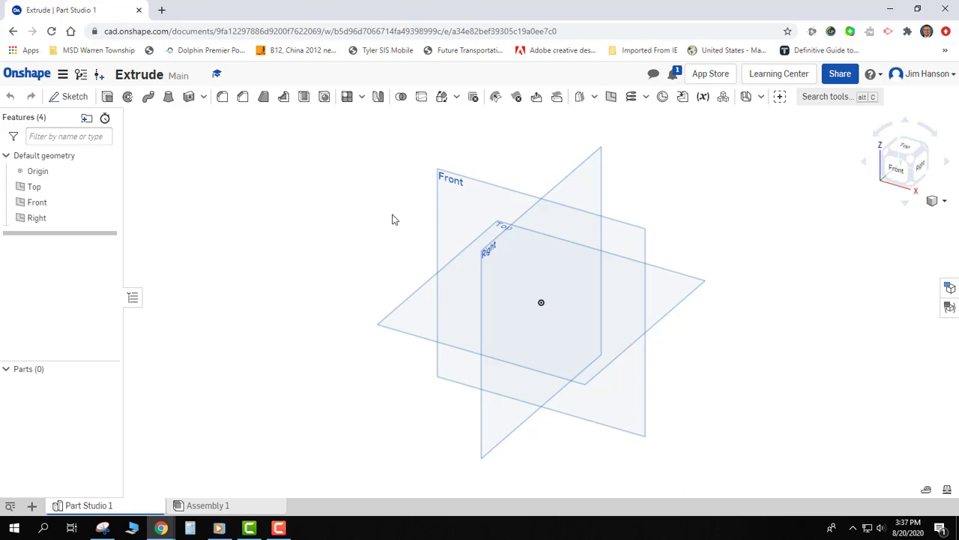
Sketch a centre-point rectangle about 105.242 by 10.161 on the Front plane at the origin
{"action": "left_click", "coordinate": [71, 96]}
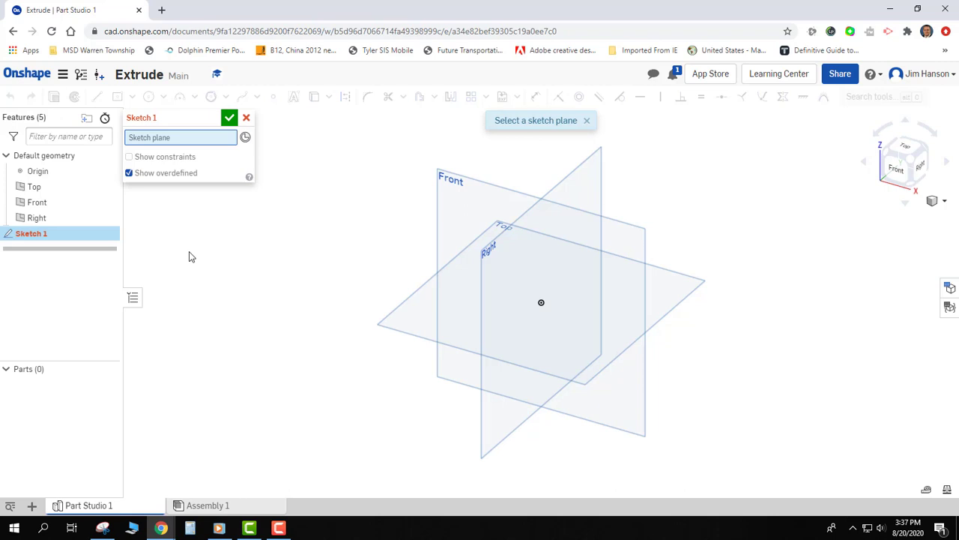
{"action": "left_click", "coordinate": [444, 196]}
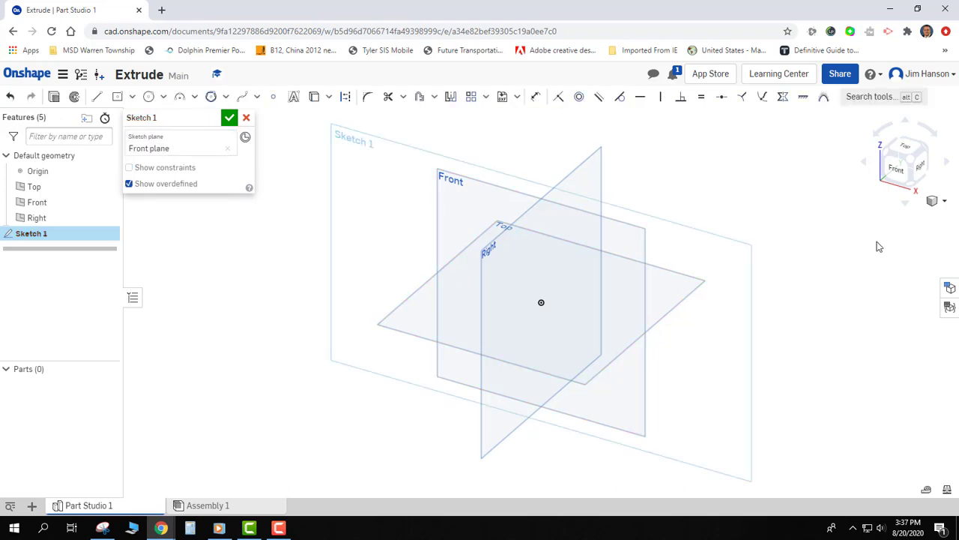
{"action": "left_click", "coordinate": [904, 176]}
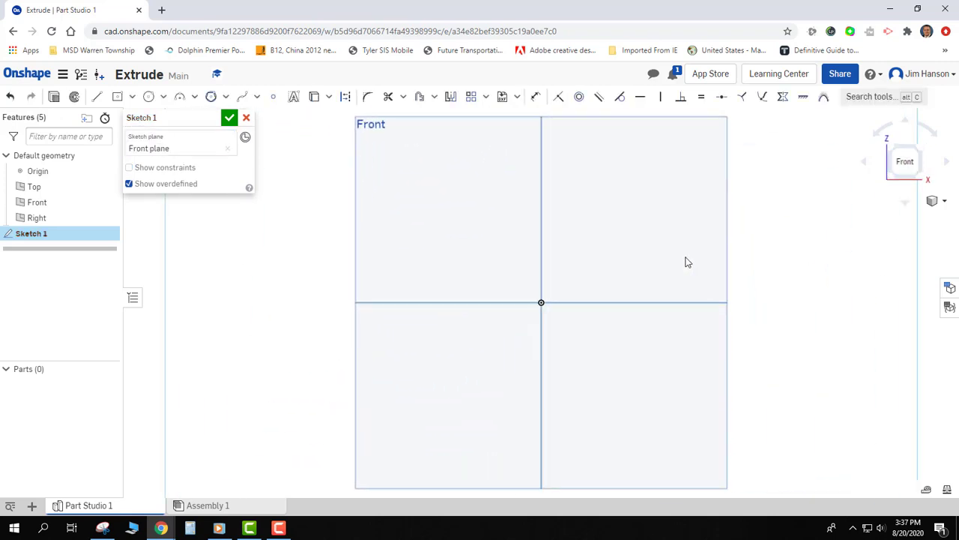
{"action": "left_click", "coordinate": [117, 102]}
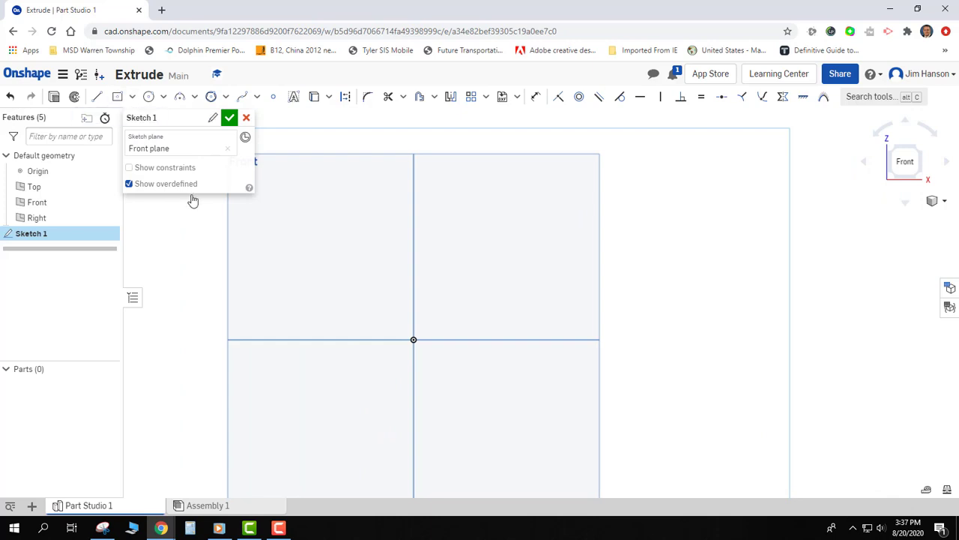
{"action": "left_click", "coordinate": [414, 341]}
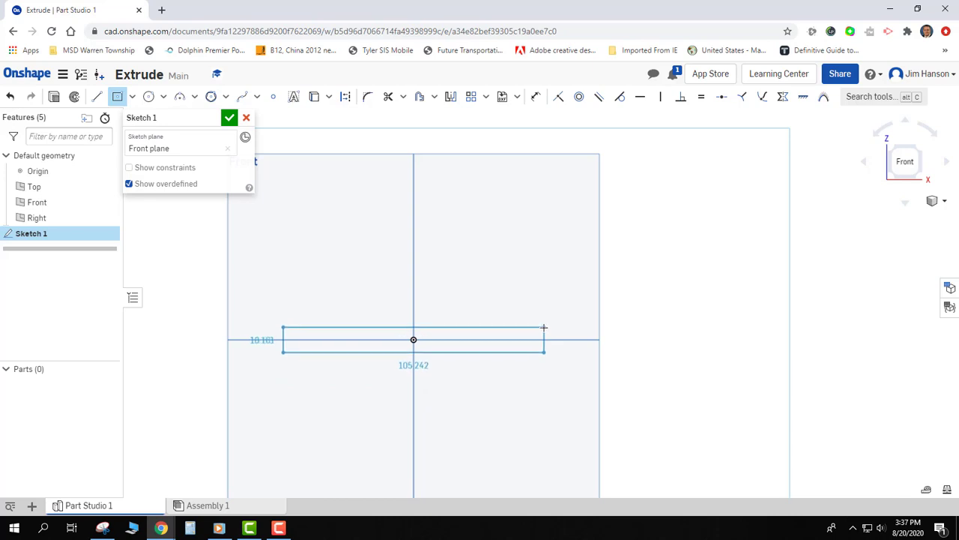
{"action": "left_click", "coordinate": [544, 327]}
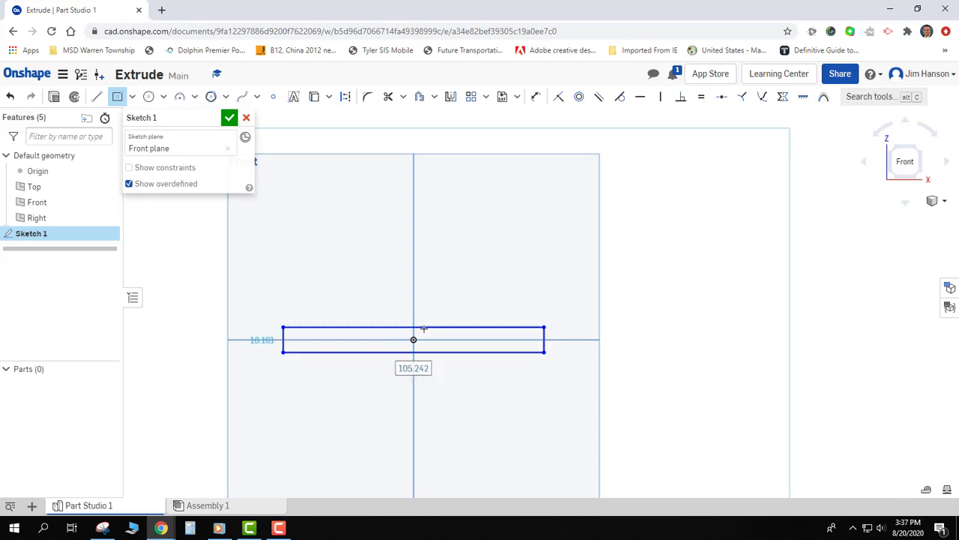
{"action": "left_click", "coordinate": [230, 120]}
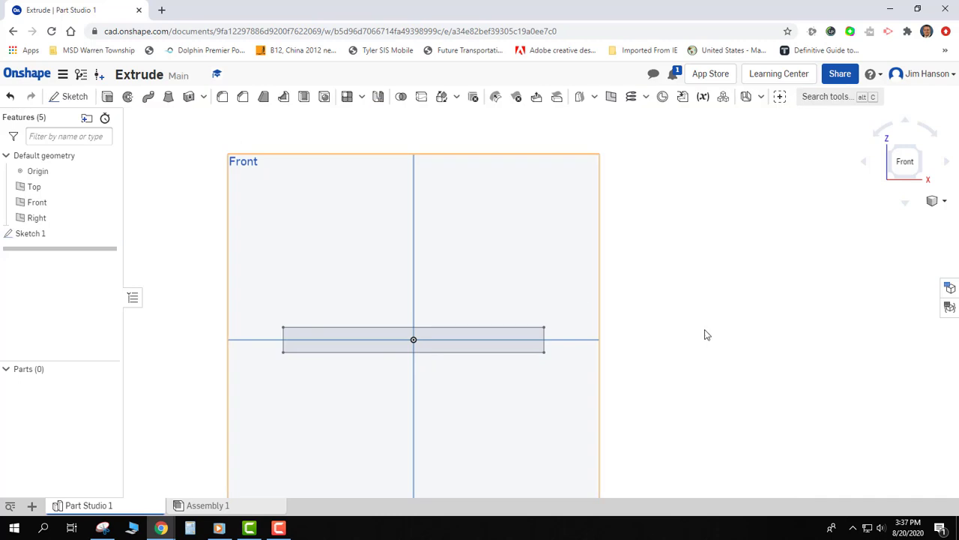
{"action": "left_click", "coordinate": [936, 202]}
In isometric view, extrude the rectangle into Part 1, a blind slab 256 mm deep
{"action": "left_click", "coordinate": [916, 218]}
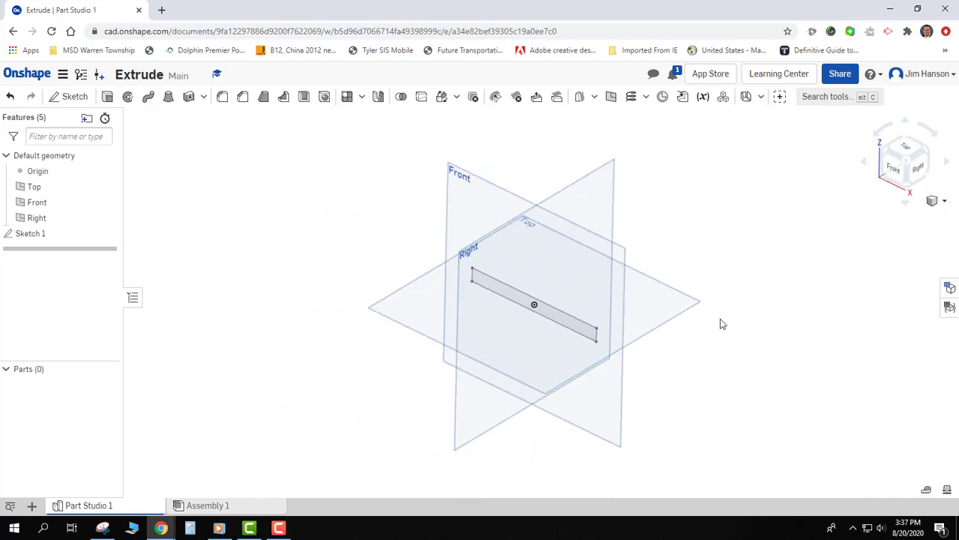
{"action": "left_click", "coordinate": [107, 101]}
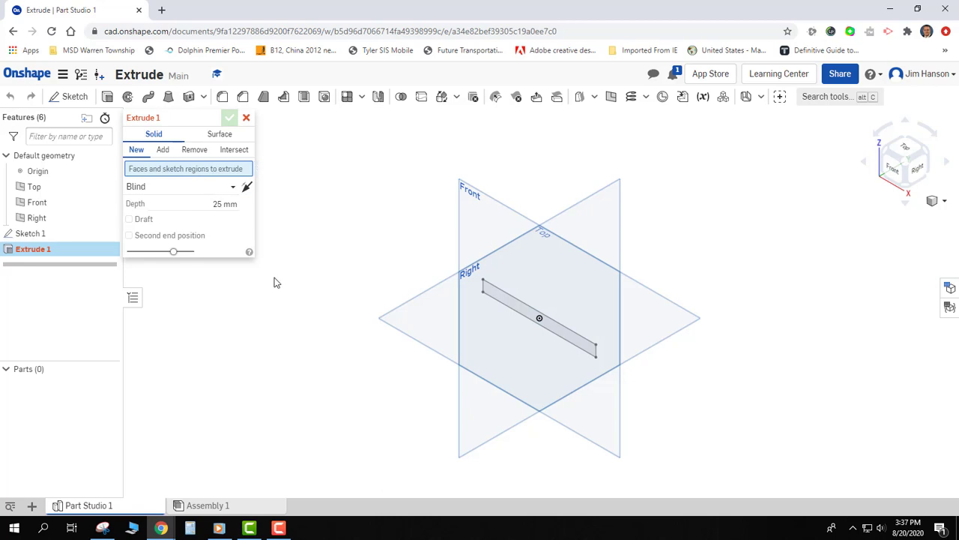
{"action": "left_click", "coordinate": [495, 305]}
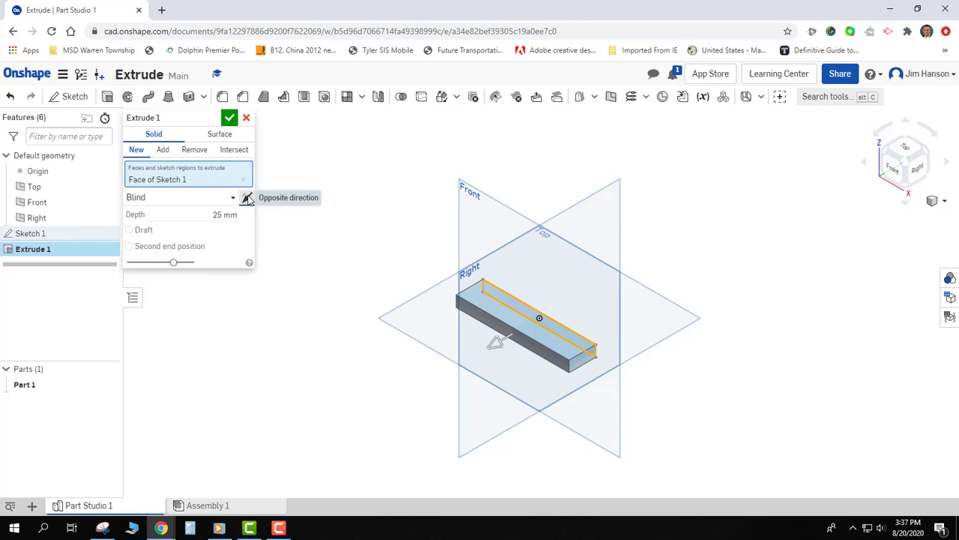
{"action": "left_click", "coordinate": [247, 198]}
{"action": "left_click", "coordinate": [248, 198]}
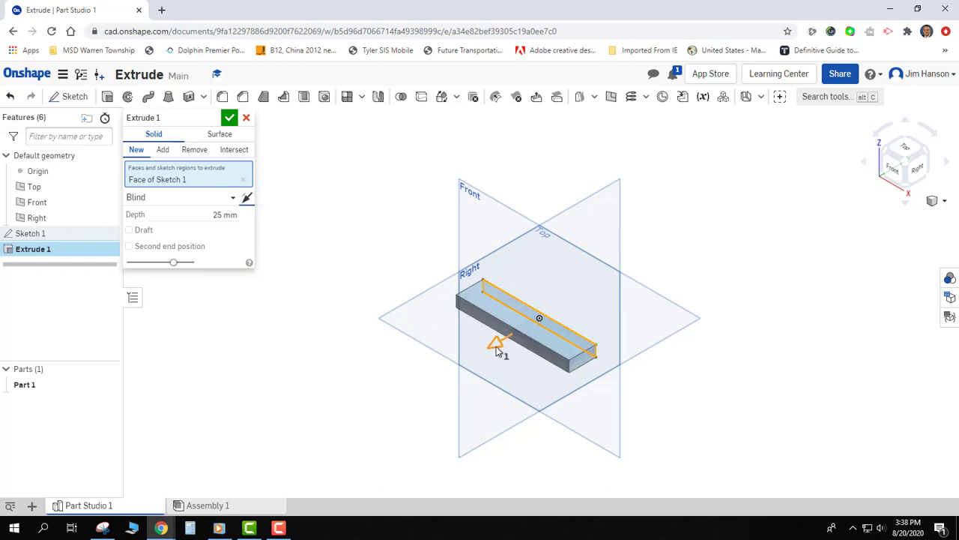
{"action": "left_click_drag", "start_coordinate": [496, 347], "coordinate": [296, 427]}
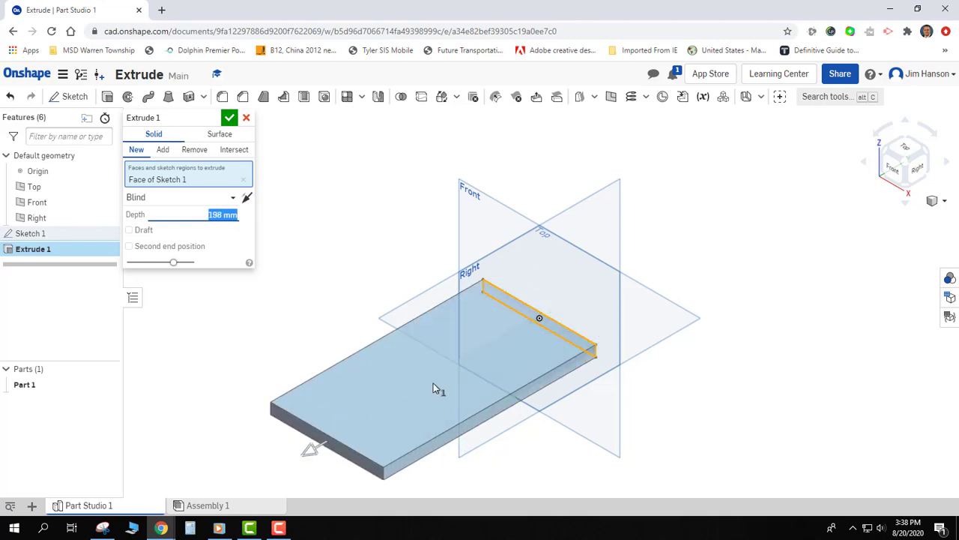
{"action": "middle_click_drag", "start_coordinate": [363, 428], "coordinate": [513, 368]}
{"action": "left_click_drag", "start_coordinate": [459, 396], "coordinate": [390, 420]}
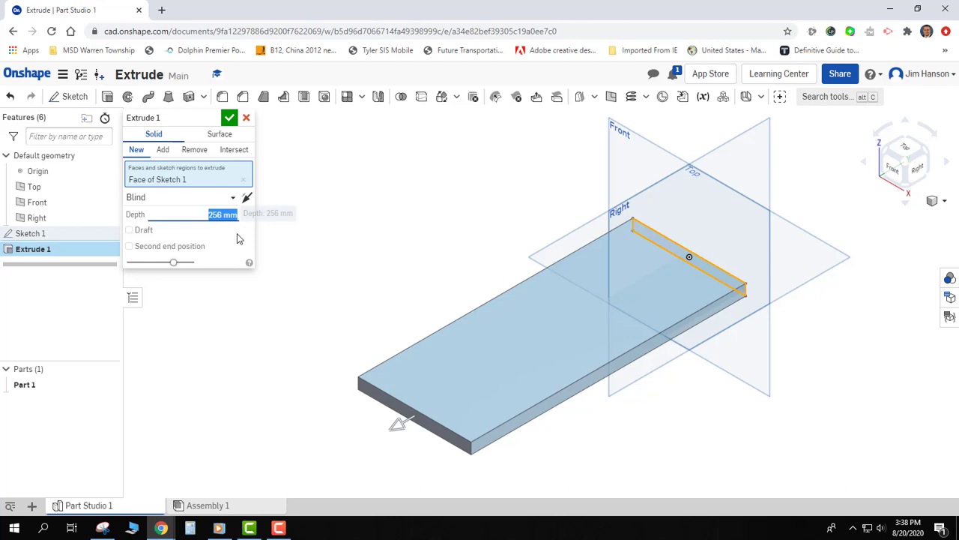
{"action": "left_click", "coordinate": [229, 121]}
Edit Extrude 1 to shorten the slab's blind depth from 256 mm to 179 mm
{"action": "middle_click_drag", "start_coordinate": [388, 295], "coordinate": [301, 300]}
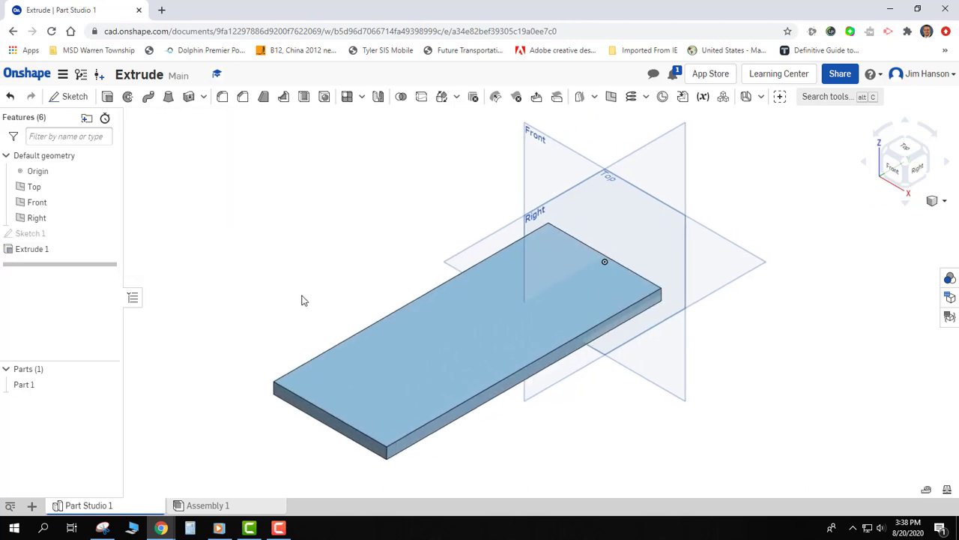
{"action": "left_click", "coordinate": [61, 252]}
{"action": "right_click", "coordinate": [62, 251]}
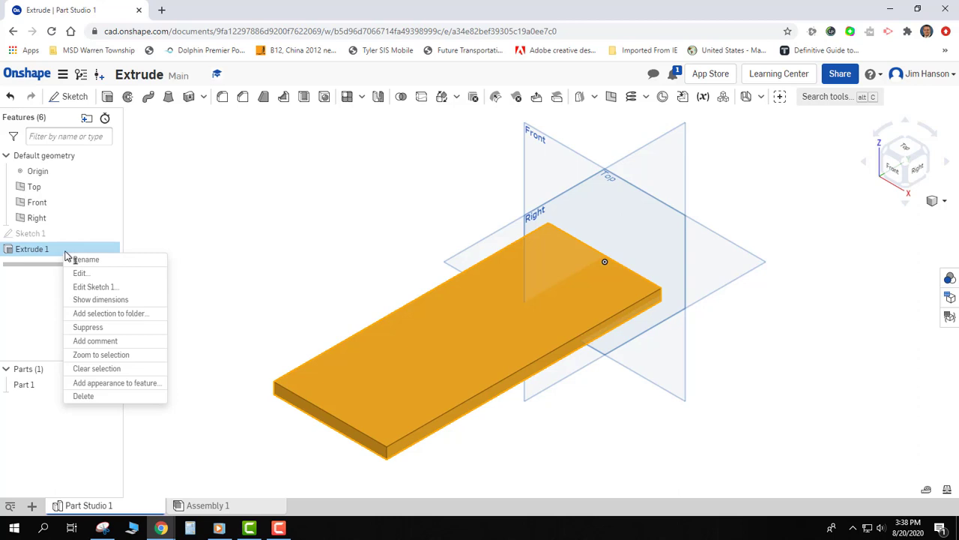
{"action": "left_click", "coordinate": [79, 273]}
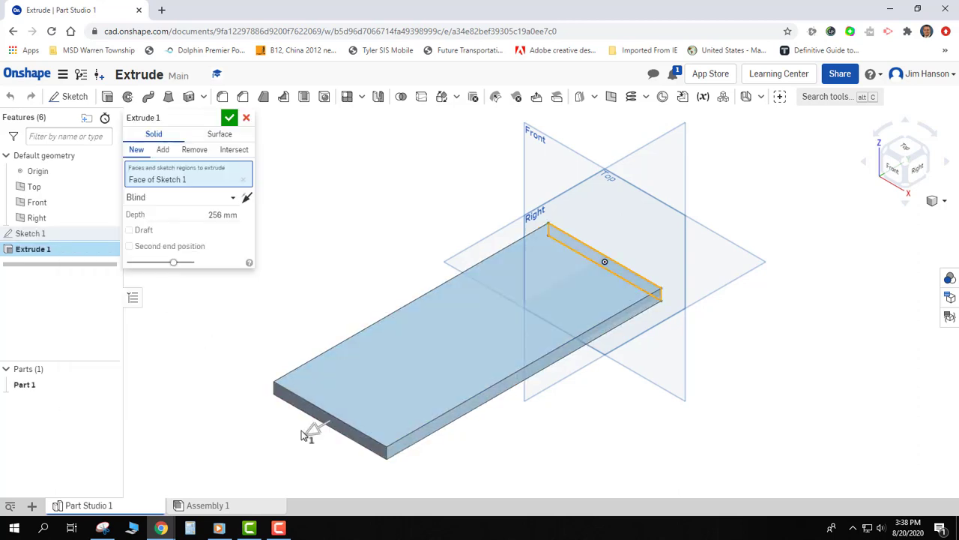
{"action": "left_click_drag", "start_coordinate": [306, 437], "coordinate": [396, 403]}
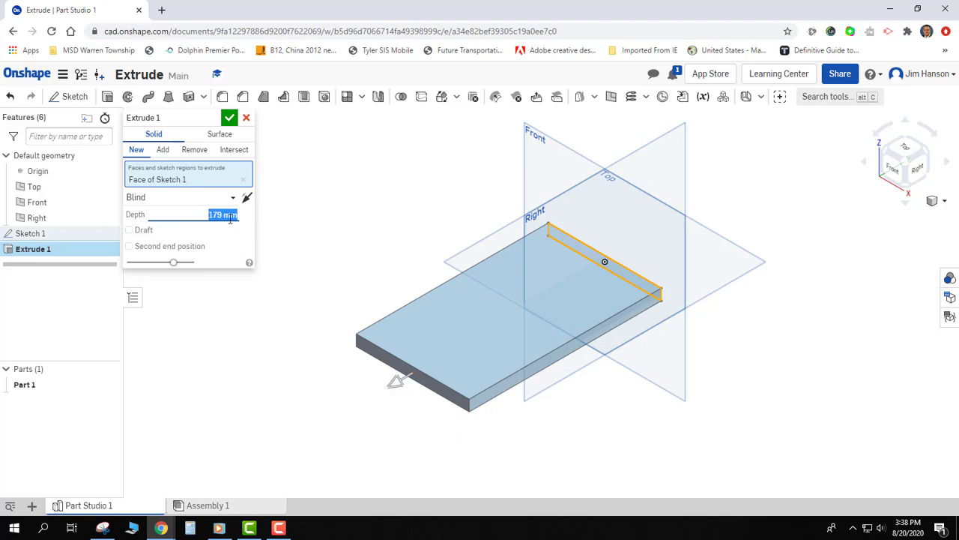
{"action": "left_click", "coordinate": [229, 120]}
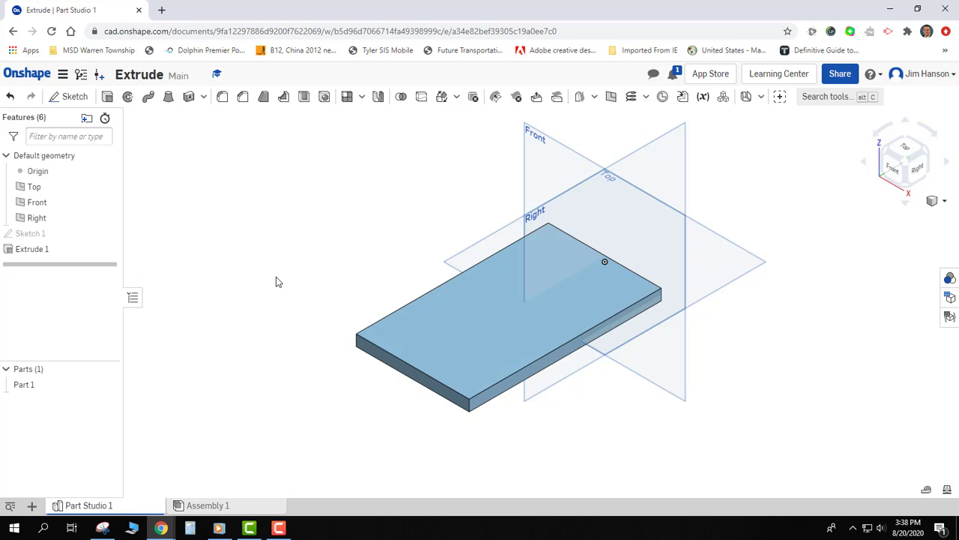
Reopen Extrude 1, enable draft, and try angles of 5, 10, then 3 deg
{"action": "double_click", "coordinate": [46, 249]}
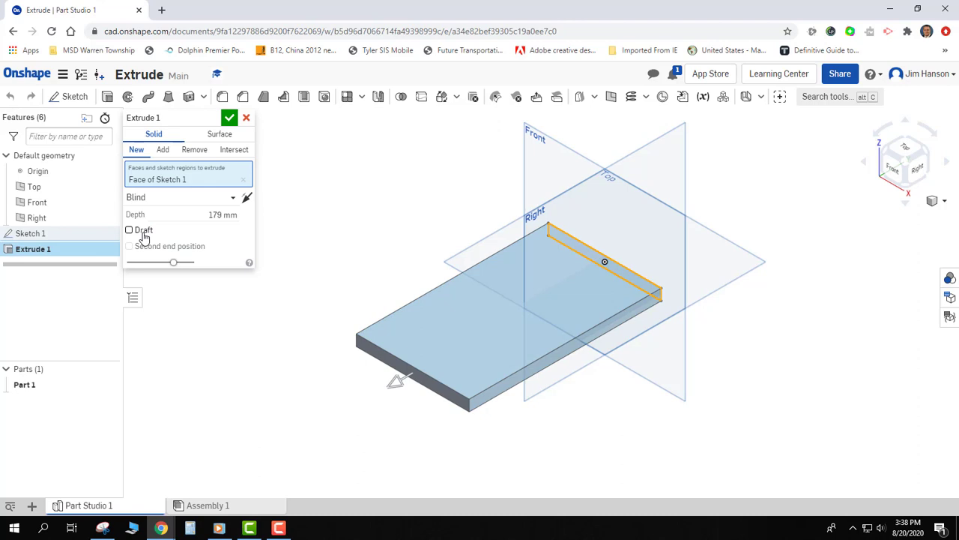
{"action": "left_click", "coordinate": [143, 232]}
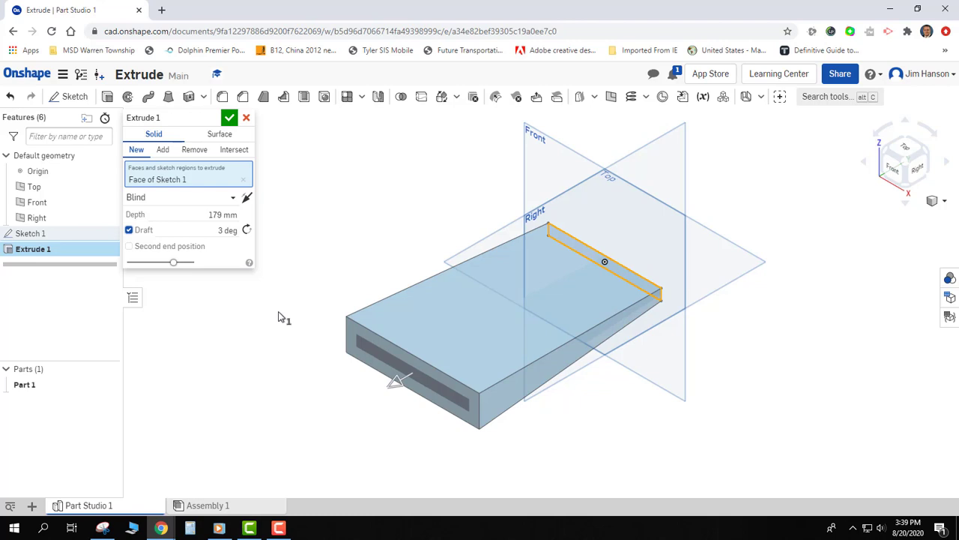
{"action": "left_click", "coordinate": [216, 231]}
{"action": "type", "text": "5"}
{"action": "key", "text": "Return"}
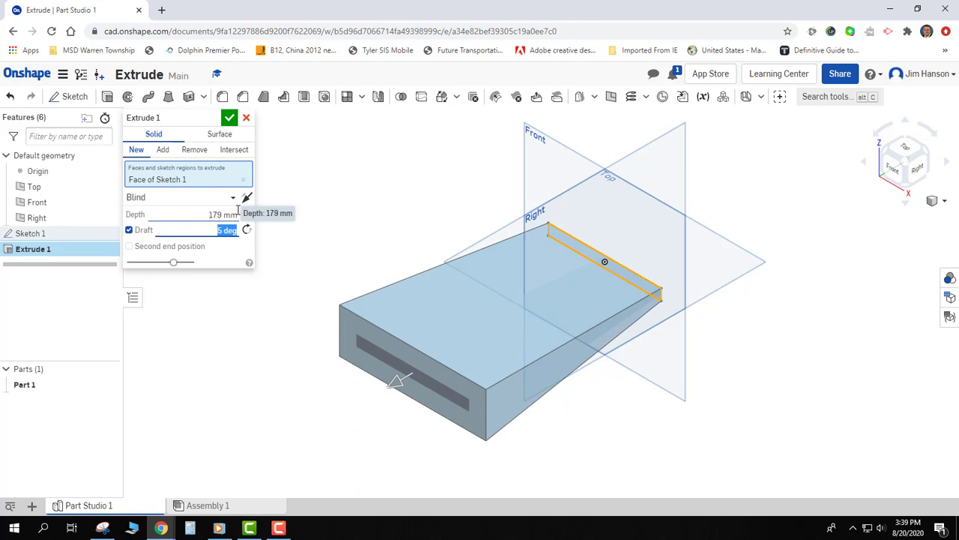
{"action": "type", "text": "10"}
{"action": "key", "text": "Return"}
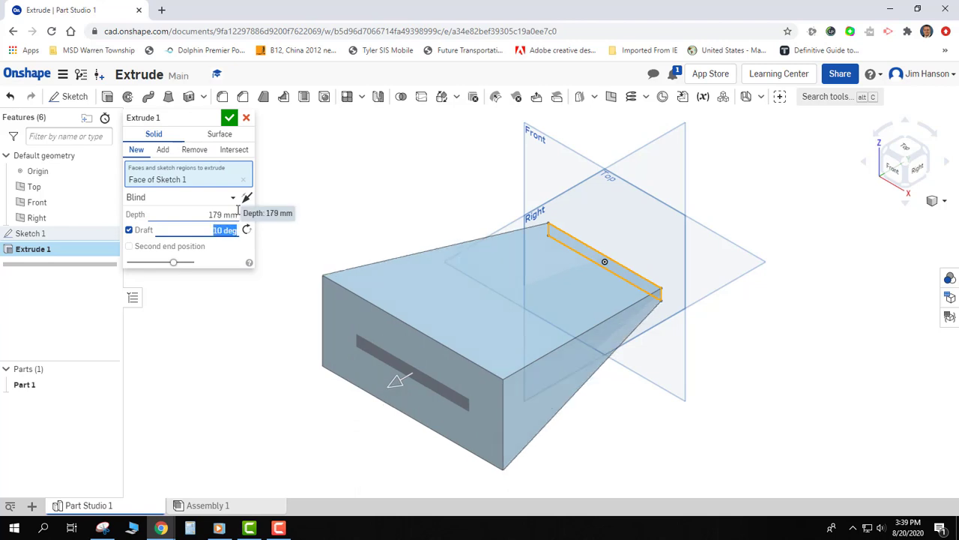
{"action": "type", "text": "3"}
{"action": "key", "text": "Return"}
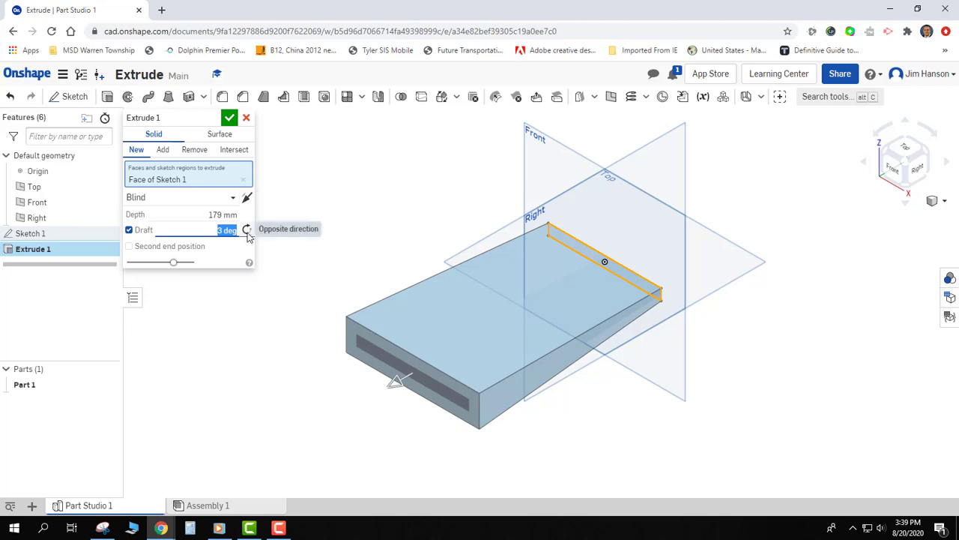
Reverse the draft inward, set it to 1 deg, and accept Extrude 1
{"action": "left_click", "coordinate": [247, 232]}
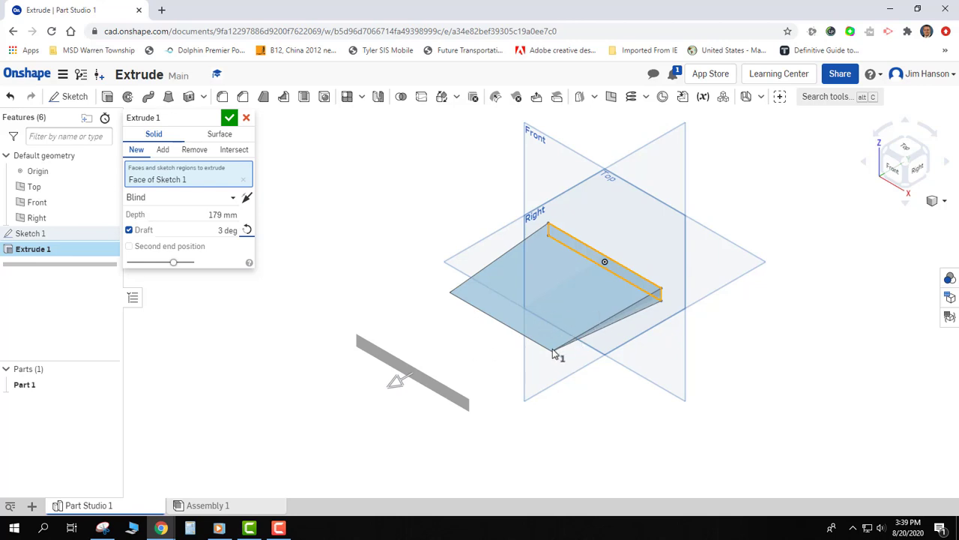
{"action": "left_click", "coordinate": [227, 231]}
{"action": "type", "text": "1"}
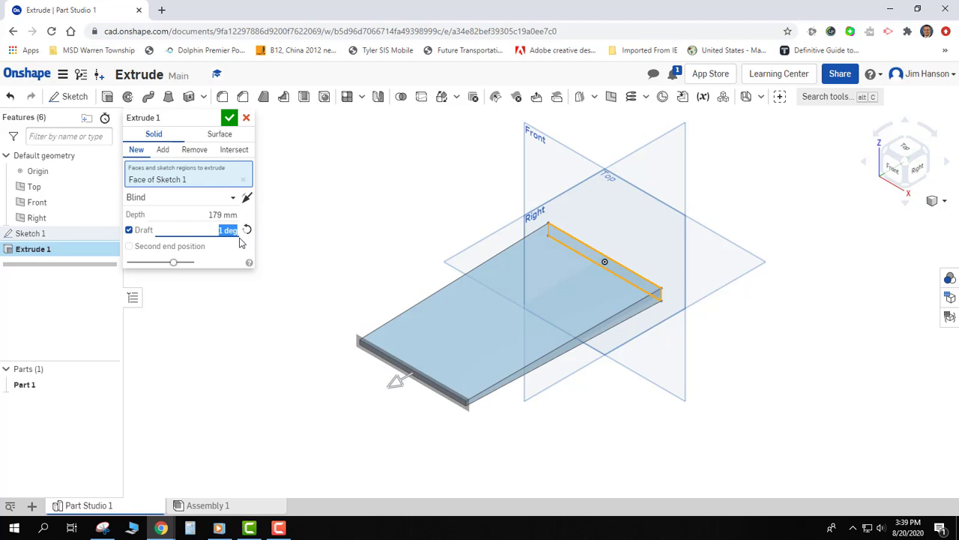
{"action": "left_click", "coordinate": [230, 118]}
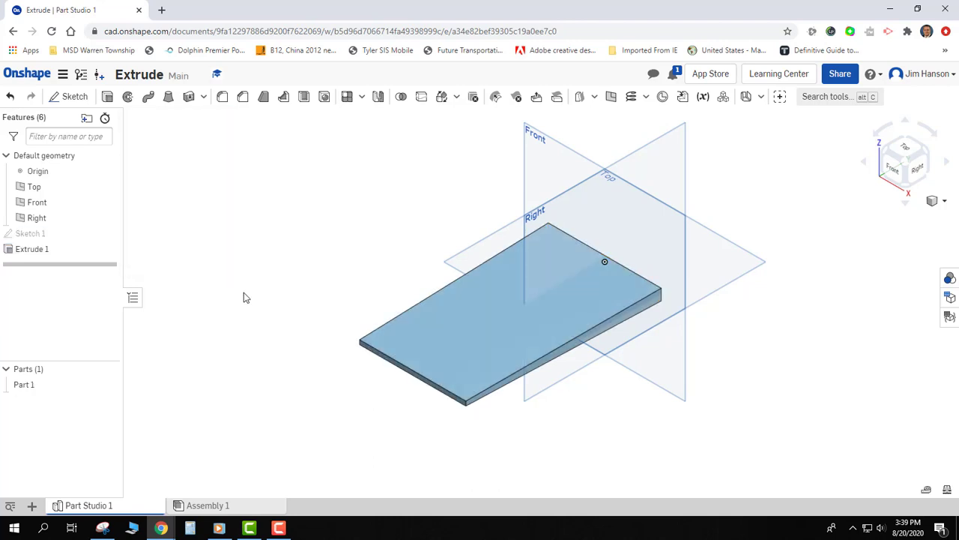
Reopen Extrude 1, make it Symmetric without draft, and set the depth to 158 mm
{"action": "double_click", "coordinate": [17, 248]}
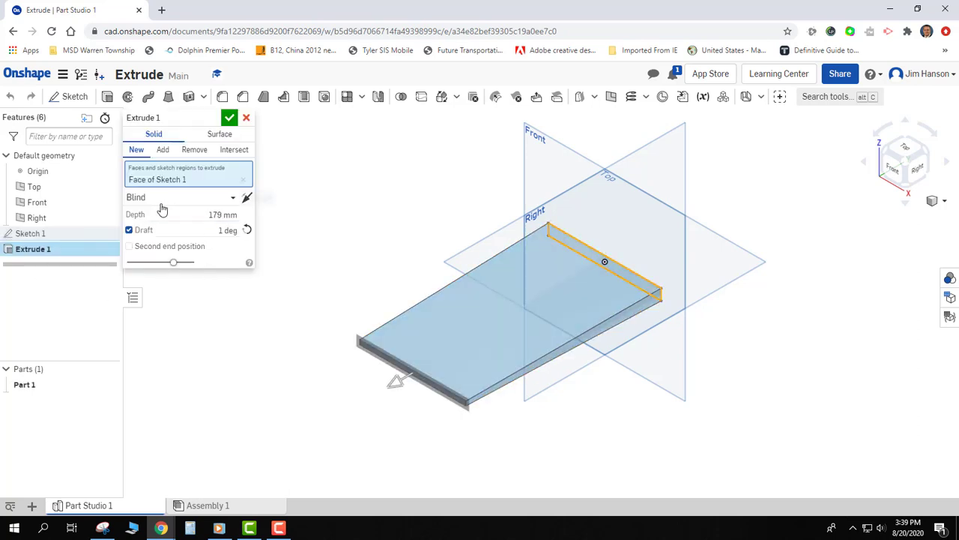
{"action": "left_click", "coordinate": [202, 197]}
{"action": "left_click", "coordinate": [185, 233]}
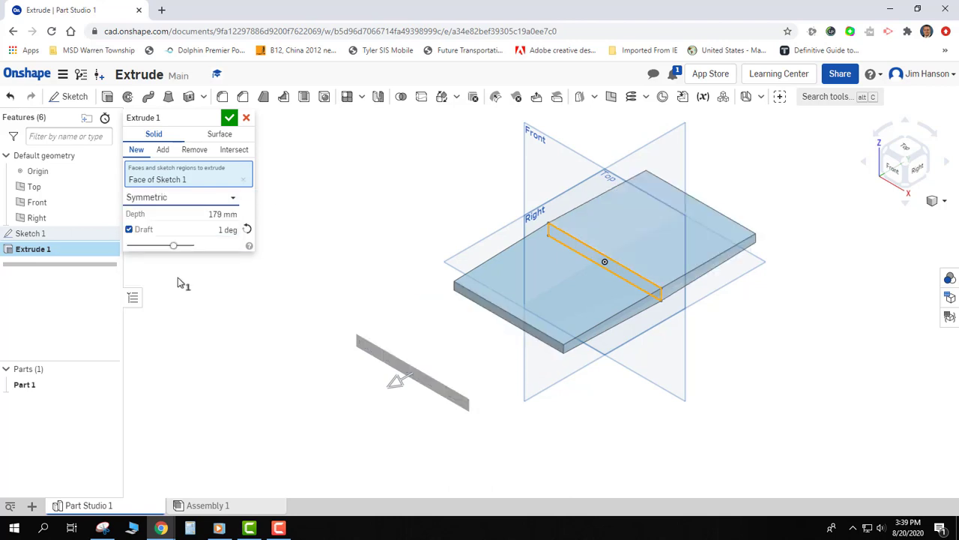
{"action": "left_click", "coordinate": [131, 231]}
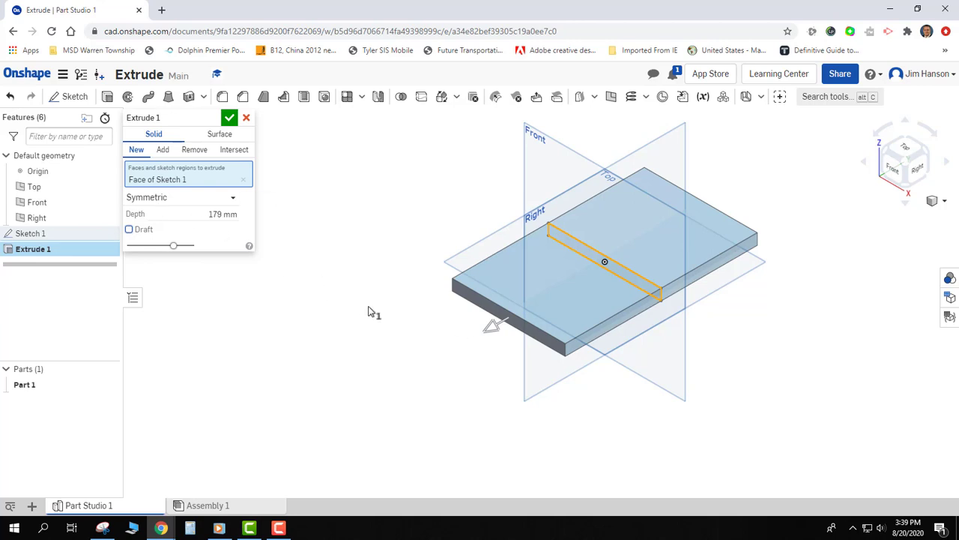
{"action": "left_click_drag", "start_coordinate": [493, 337], "coordinate": [486, 308]}
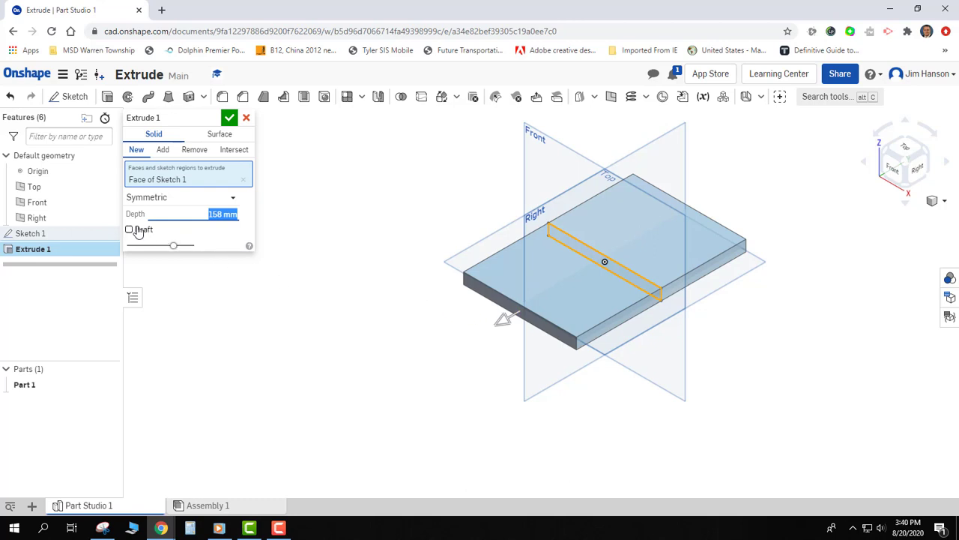
Re-enable a 3 deg draft in the opposite direction and accept the symmetric extrude
{"action": "left_click", "coordinate": [129, 230]}
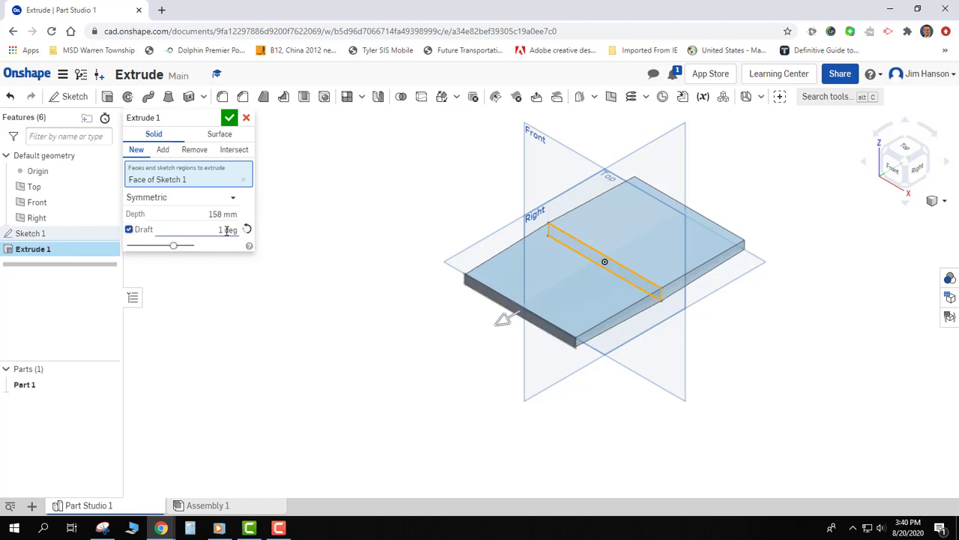
{"action": "left_click_drag", "start_coordinate": [214, 231], "coordinate": [249, 232]}
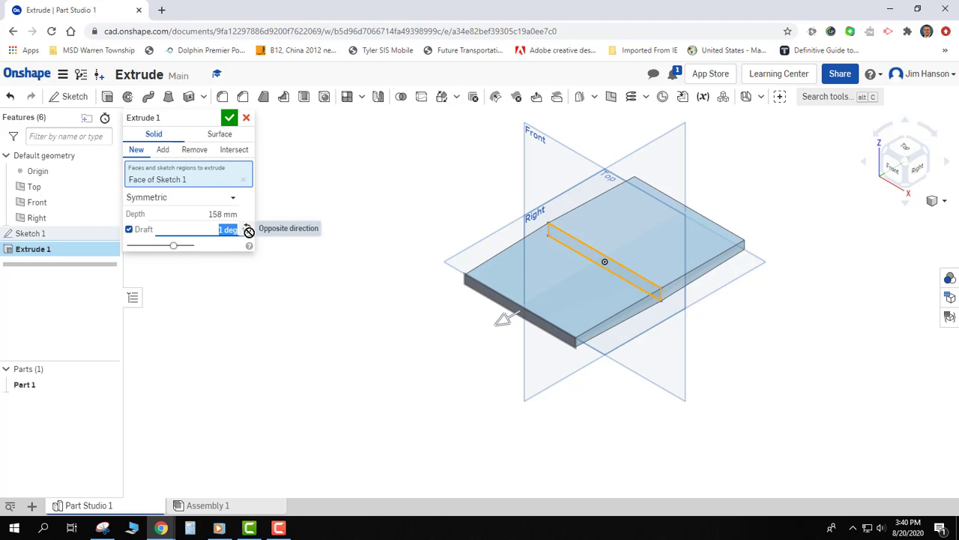
{"action": "type", "text": "3"}
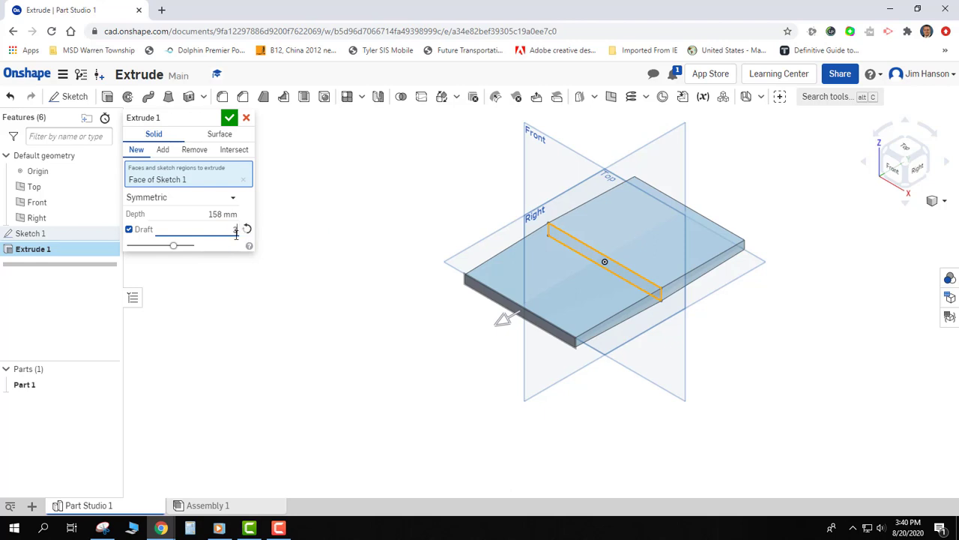
{"action": "key", "text": "Return"}
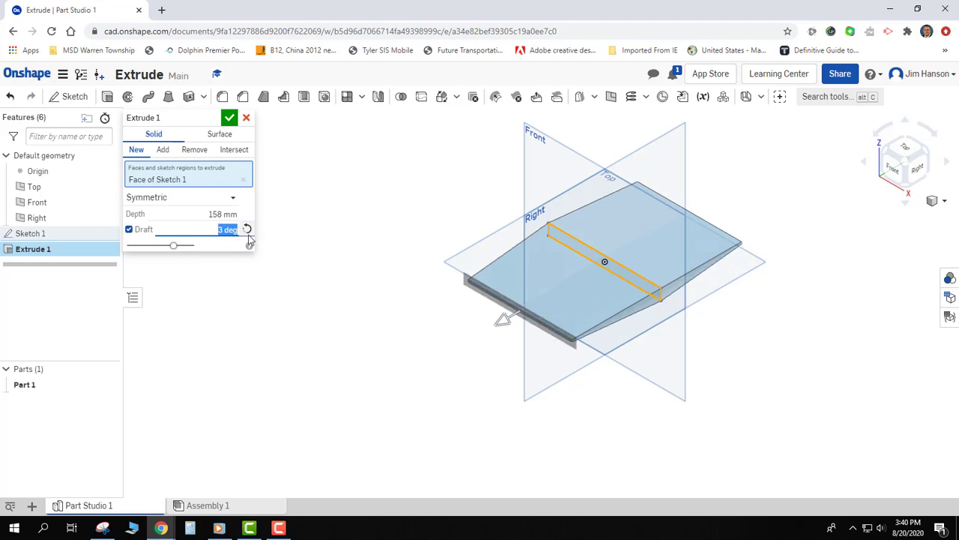
{"action": "left_click", "coordinate": [246, 228]}
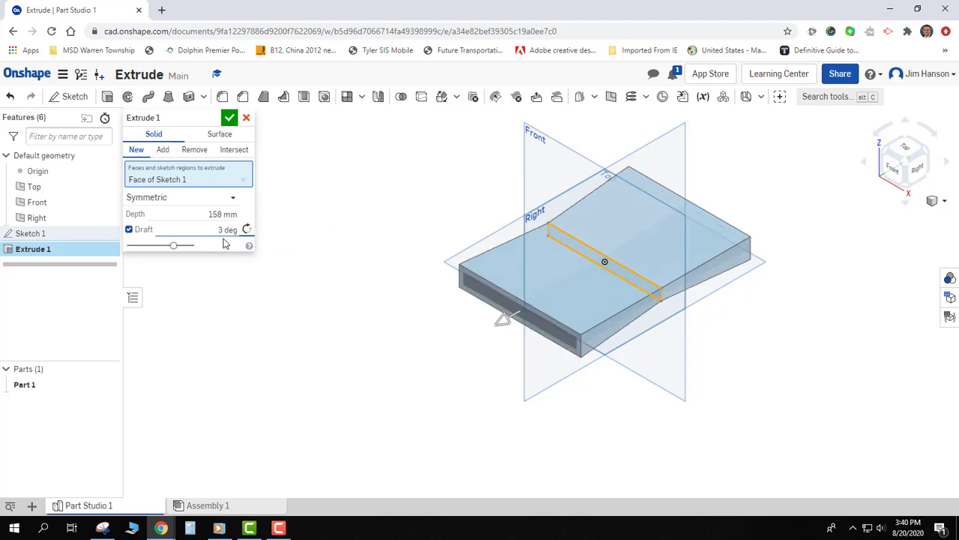
{"action": "left_click", "coordinate": [229, 118]}
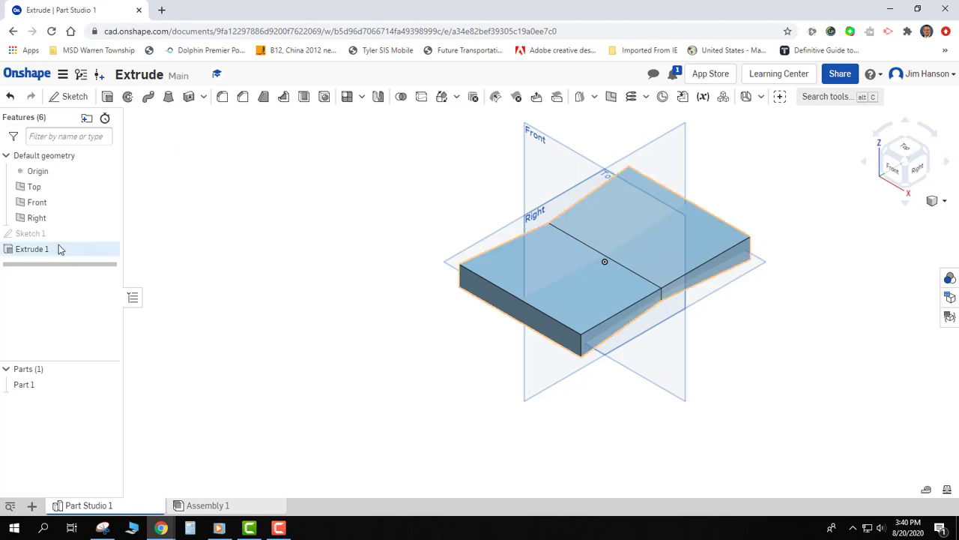
Revert the slab to a flat plate and start a sketch on its top face
{"action": "left_click", "coordinate": [11, 97]}
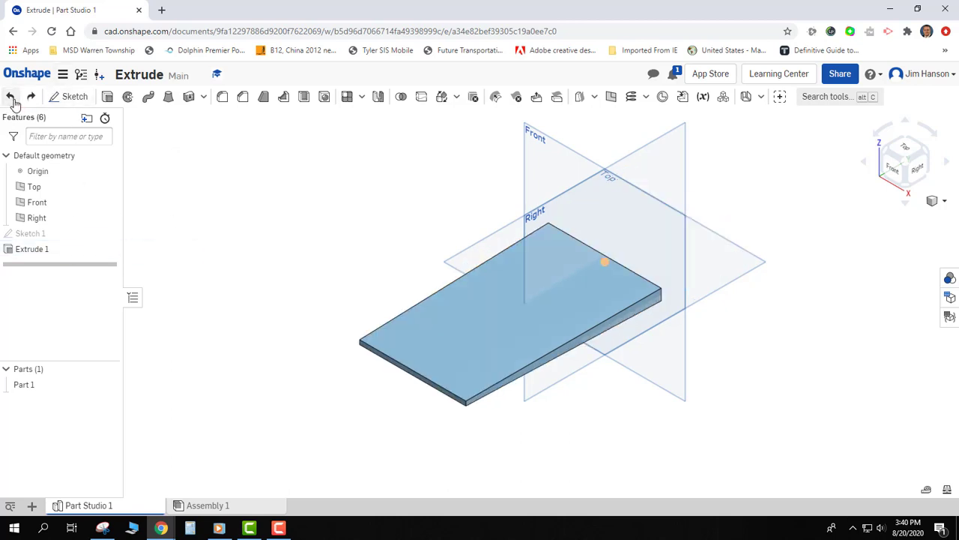
{"action": "key", "text": "ctrl+y"}
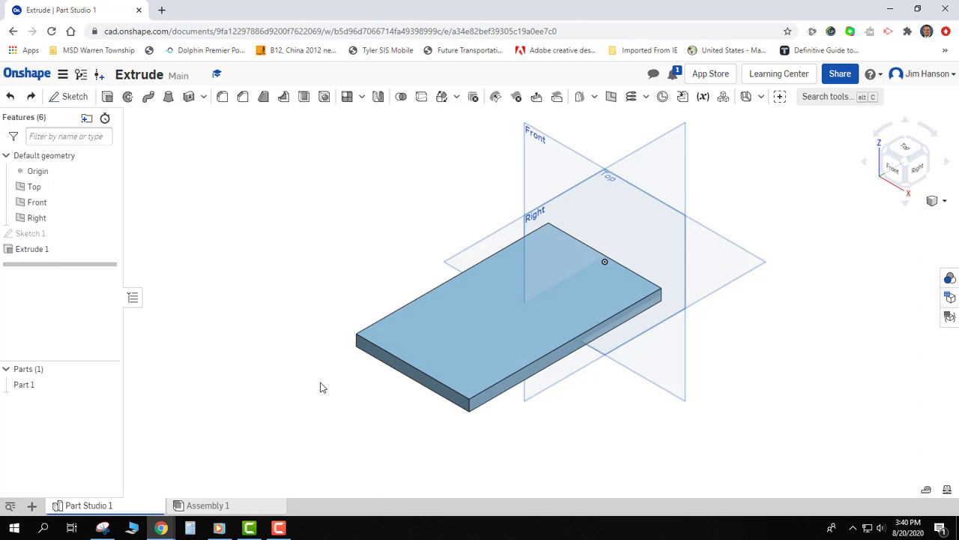
{"action": "left_click", "coordinate": [71, 96]}
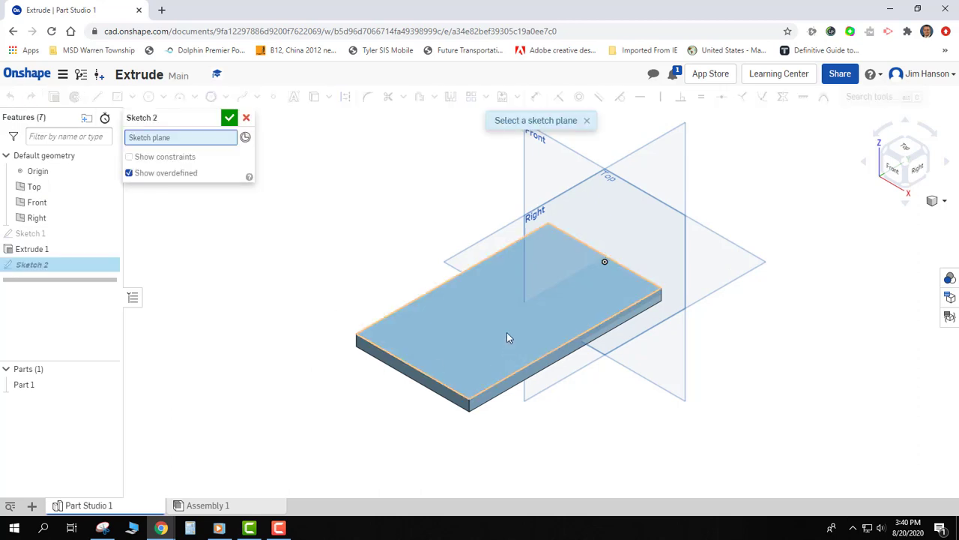
{"action": "left_click", "coordinate": [507, 332]}
Draw a circle on the top face and preview it as a 25 mm extrusion
{"action": "left_click", "coordinate": [148, 96]}
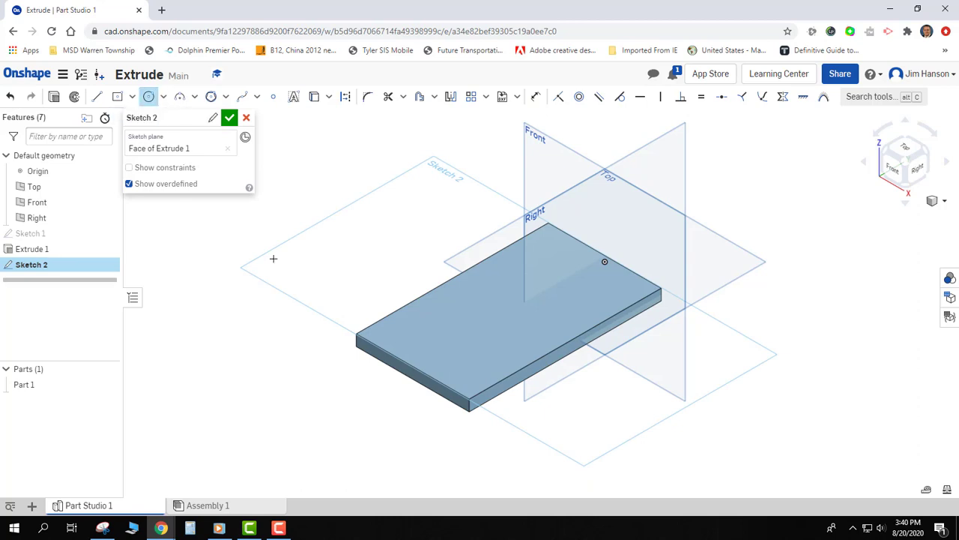
{"action": "left_click", "coordinate": [502, 314]}
{"action": "left_click", "coordinate": [468, 339]}
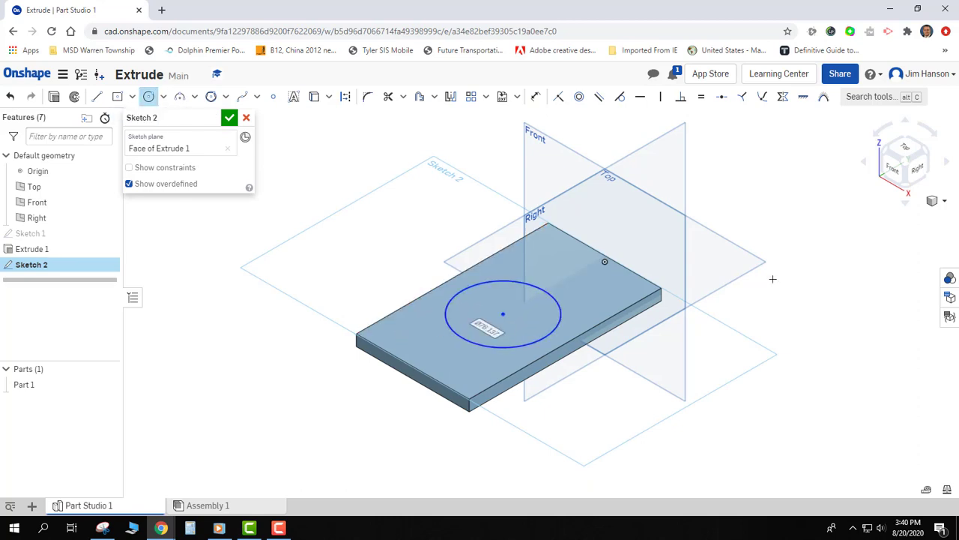
{"action": "left_click", "coordinate": [229, 118]}
{"action": "left_click", "coordinate": [108, 101]}
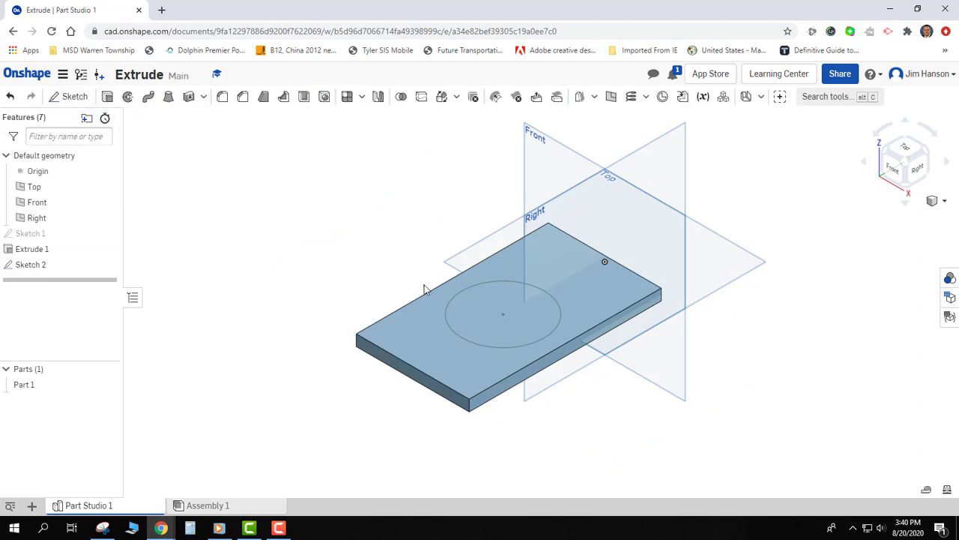
{"action": "left_click", "coordinate": [462, 310]}
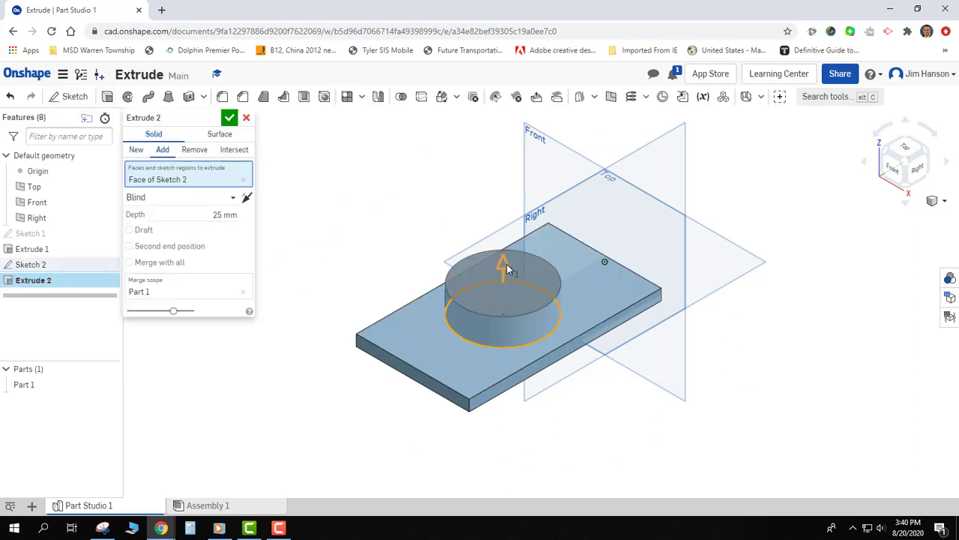
Switch Extrude 2 to Remove with a Through all end type to cut the circular hole
{"action": "left_click_drag", "start_coordinate": [507, 264], "coordinate": [505, 214]}
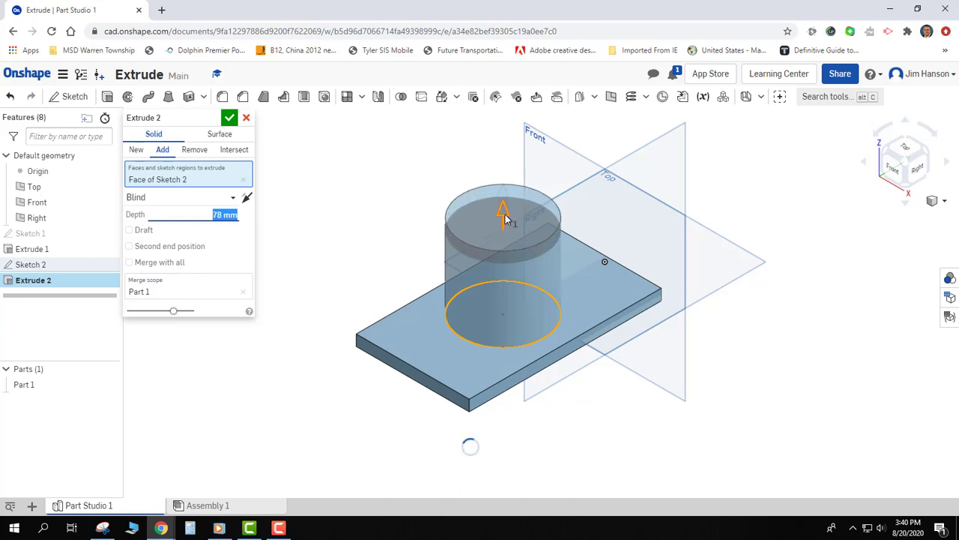
{"action": "left_click", "coordinate": [195, 150]}
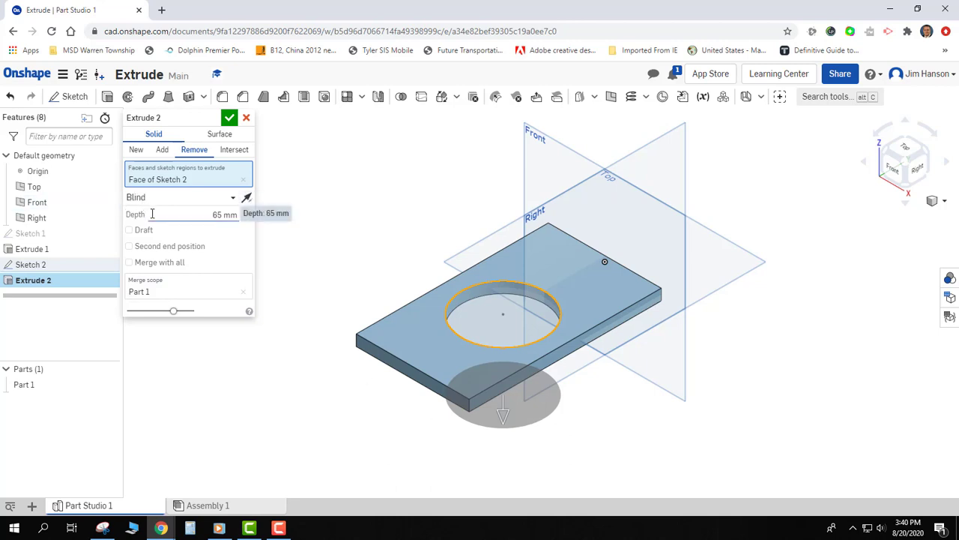
{"action": "left_click", "coordinate": [230, 201]}
{"action": "left_click", "coordinate": [166, 310]}
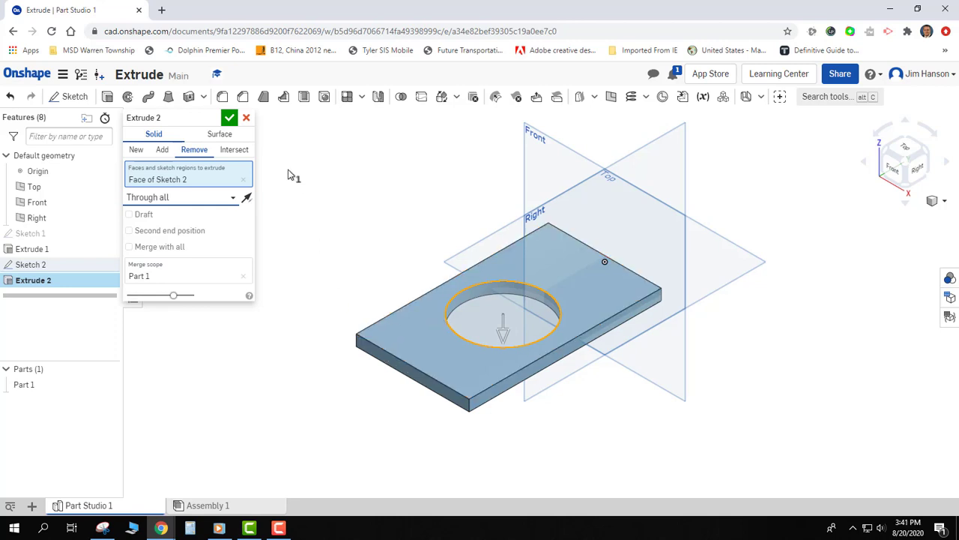
Commit the through-all hole cut, then reopen Extrude 1 to review the slab and close it
{"action": "left_click", "coordinate": [229, 120]}
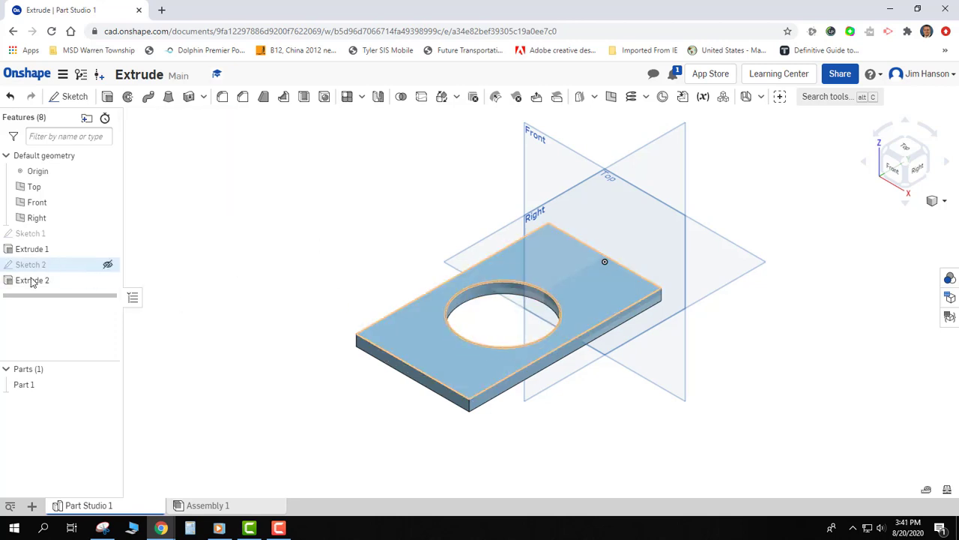
{"action": "double_click", "coordinate": [33, 250]}
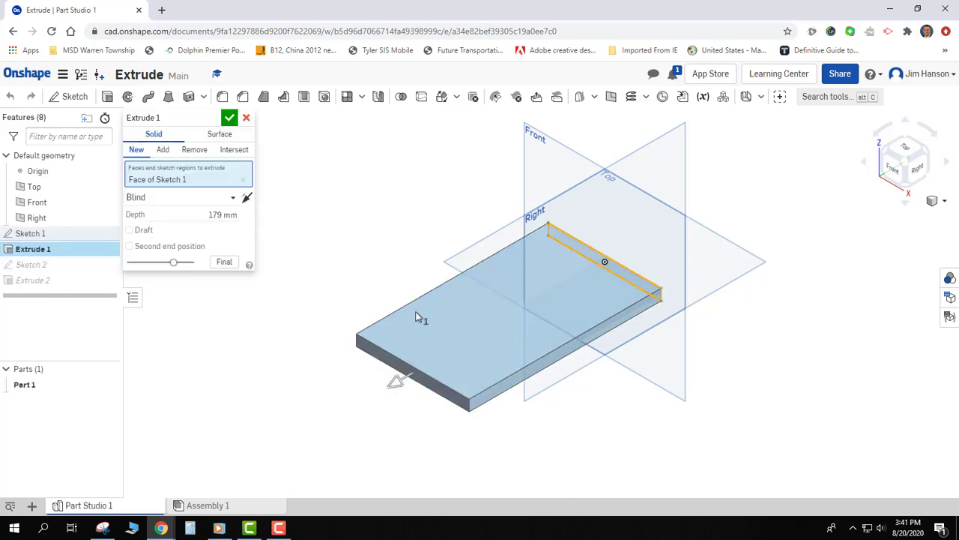
{"action": "left_click", "coordinate": [230, 118]}
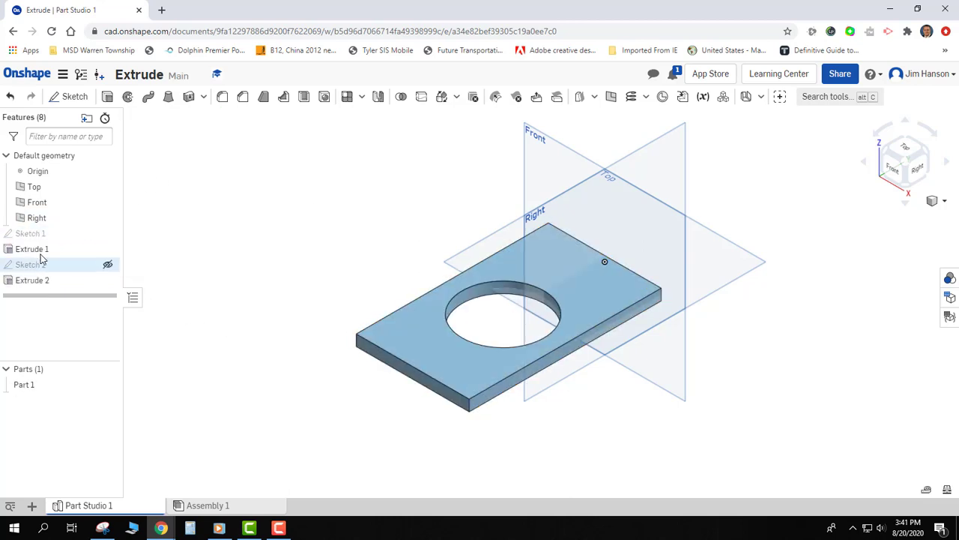
Review the Sketch 1 rectangle, then zoom and orbit to see the block from above
{"action": "double_click", "coordinate": [70, 236]}
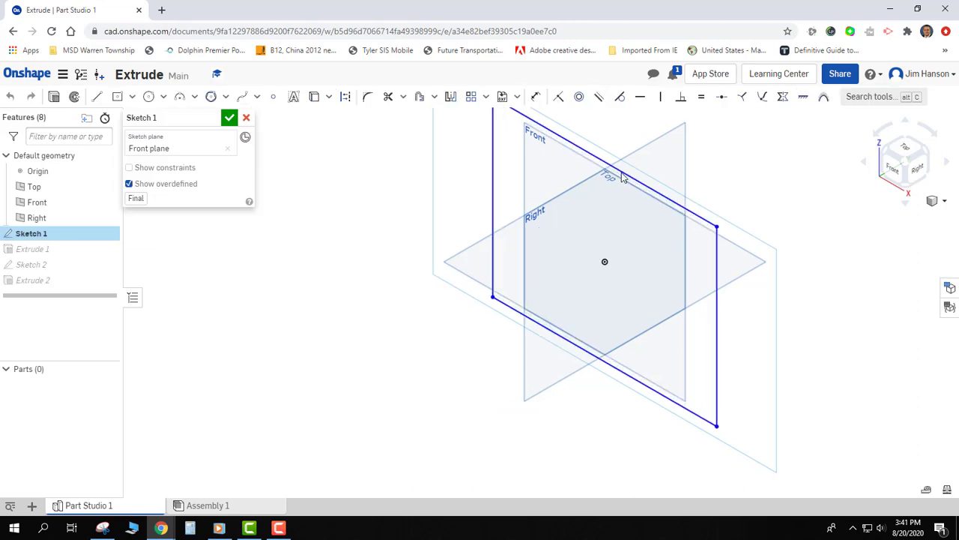
{"action": "left_click", "coordinate": [229, 117]}
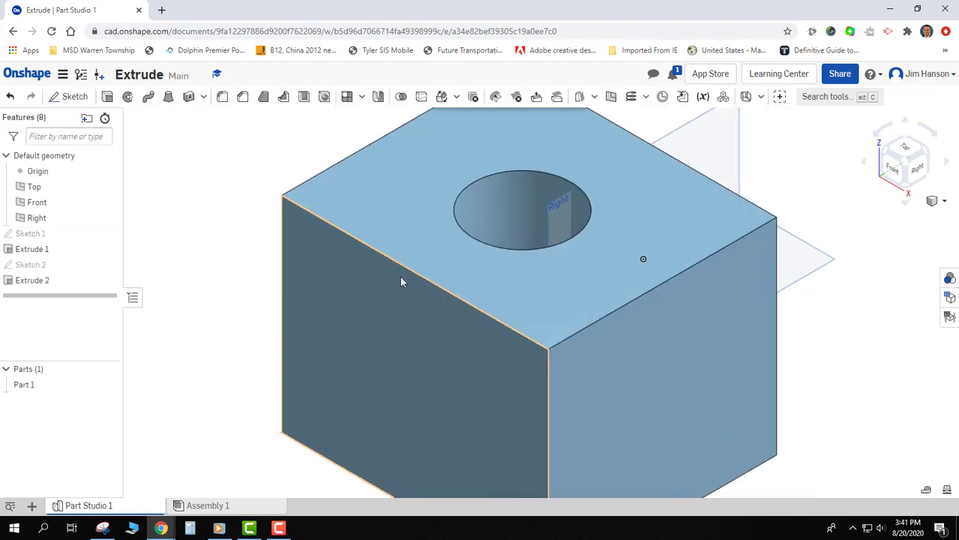
{"action": "scroll", "coordinate": [401, 281], "scroll_direction": "down", "scroll_amount": 3}
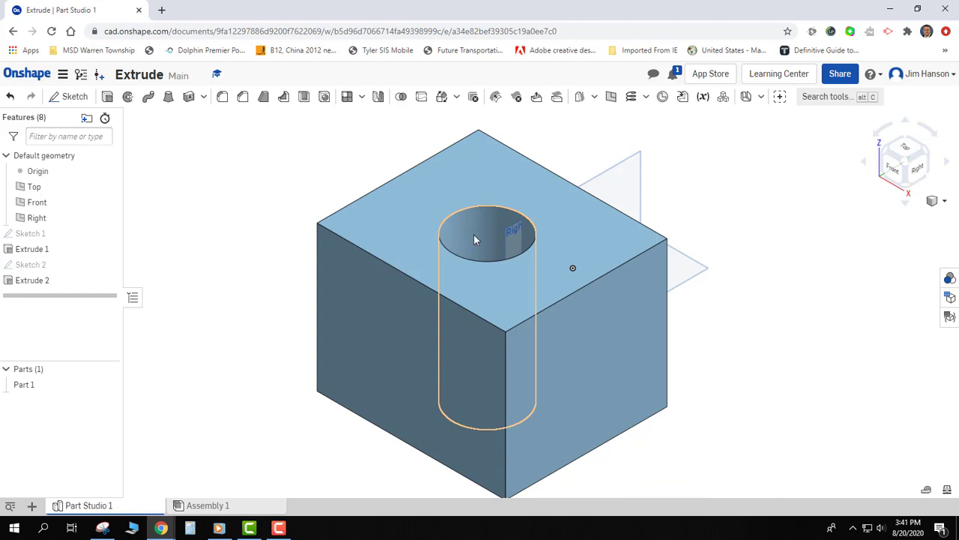
{"action": "mouse_move", "coordinate": [574, 309]}
{"action": "right_mouse_down"}
{"action": "mouse_move", "coordinate": [578, 364]}
{"action": "mouse_move", "coordinate": [577, 304]}
{"action": "mouse_move", "coordinate": [570, 313]}
{"action": "mouse_move", "coordinate": [588, 300]}
{"action": "right_mouse_up"}
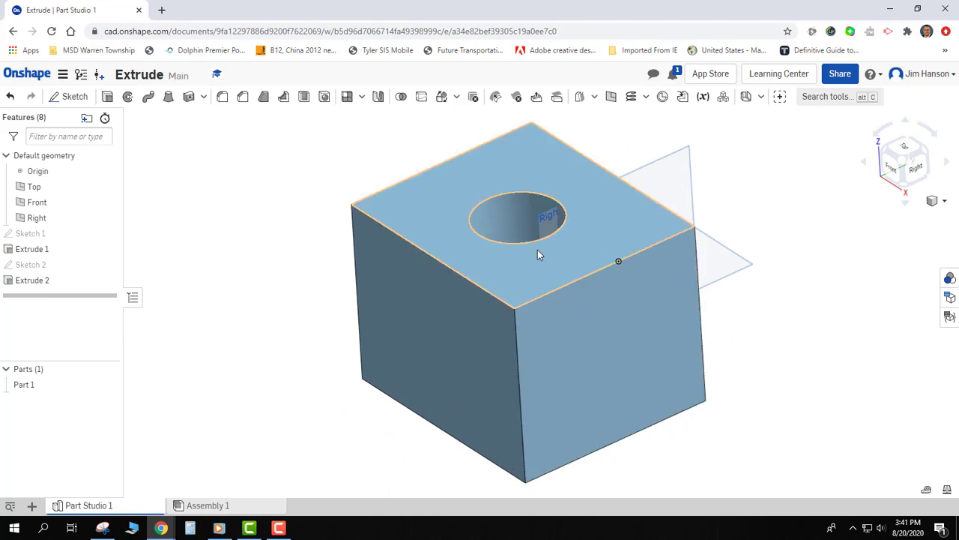
{"action": "double_click", "coordinate": [68, 280]}
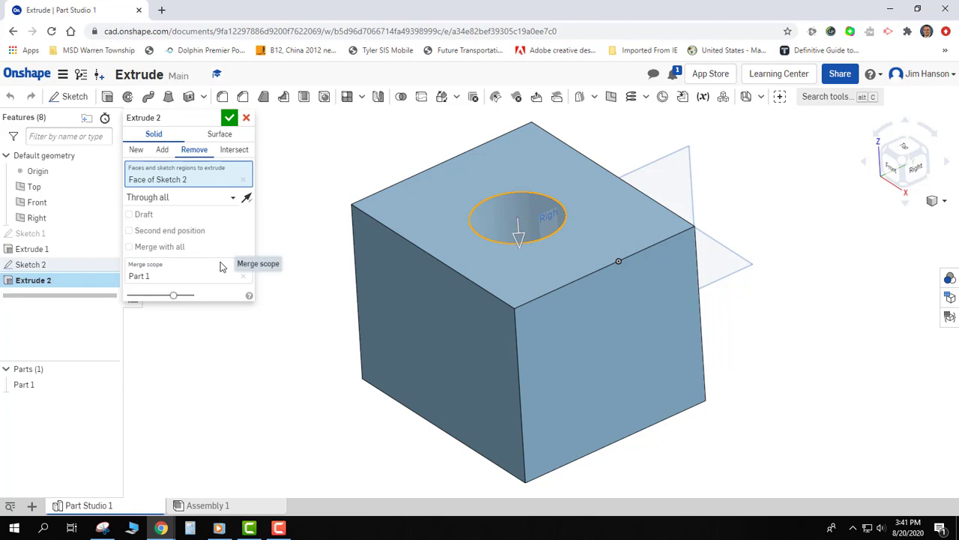
{"action": "left_click", "coordinate": [229, 118]}
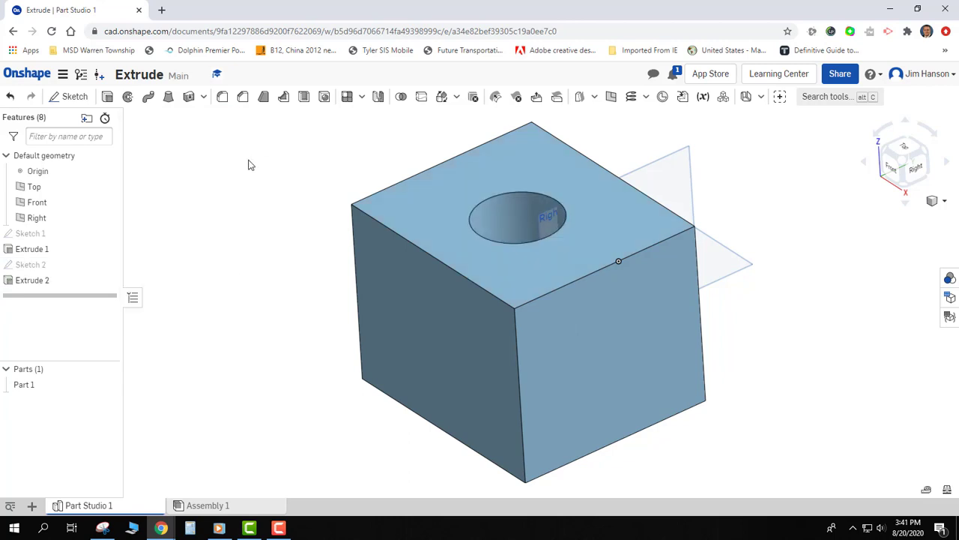